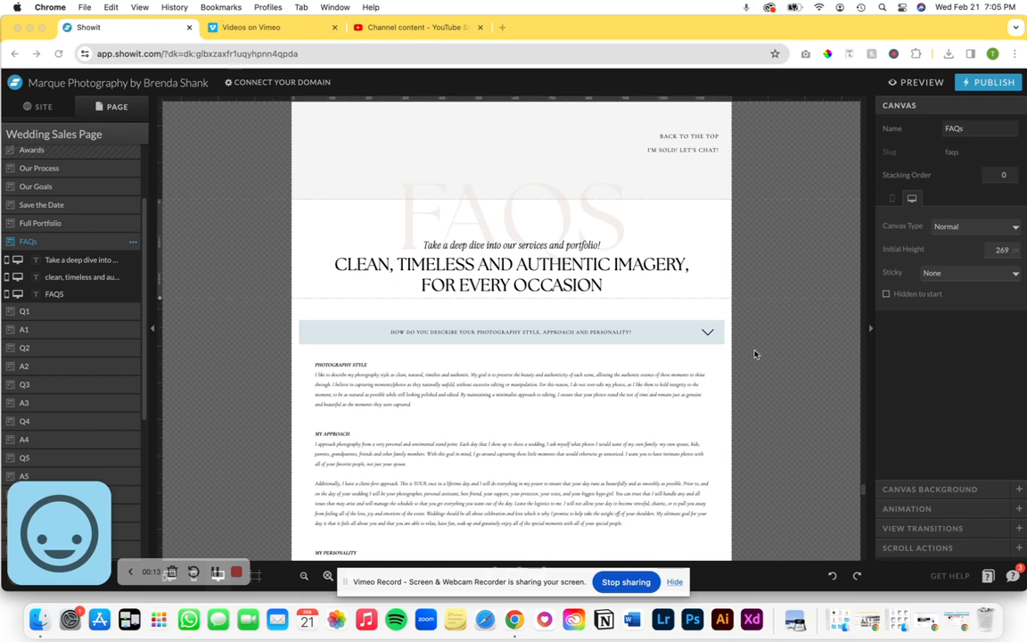
Look through the FAQ section of the Wedding Sales Page, from the heading down through the questions and their answers.
{"action": "scroll", "coordinate": [497, 397], "scroll_direction": "down", "scroll_amount": 4}
{"action": "scroll", "coordinate": [496, 397], "scroll_direction": "down", "scroll_amount": 15}
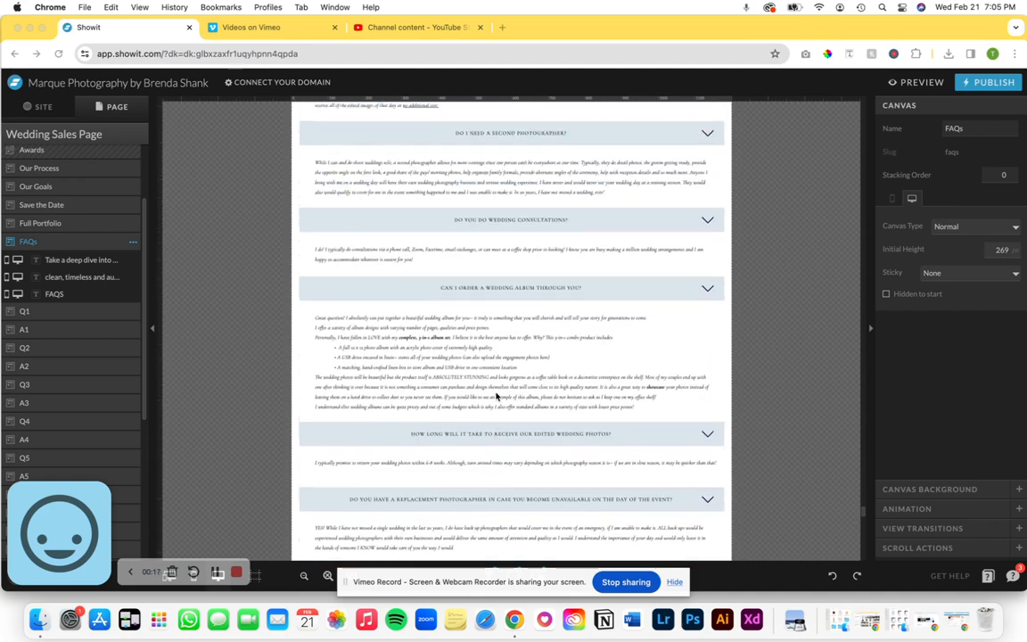
{"action": "scroll", "coordinate": [497, 397], "scroll_direction": "up", "scroll_amount": 15}
{"action": "scroll", "coordinate": [496, 396], "scroll_direction": "down", "scroll_amount": 3}
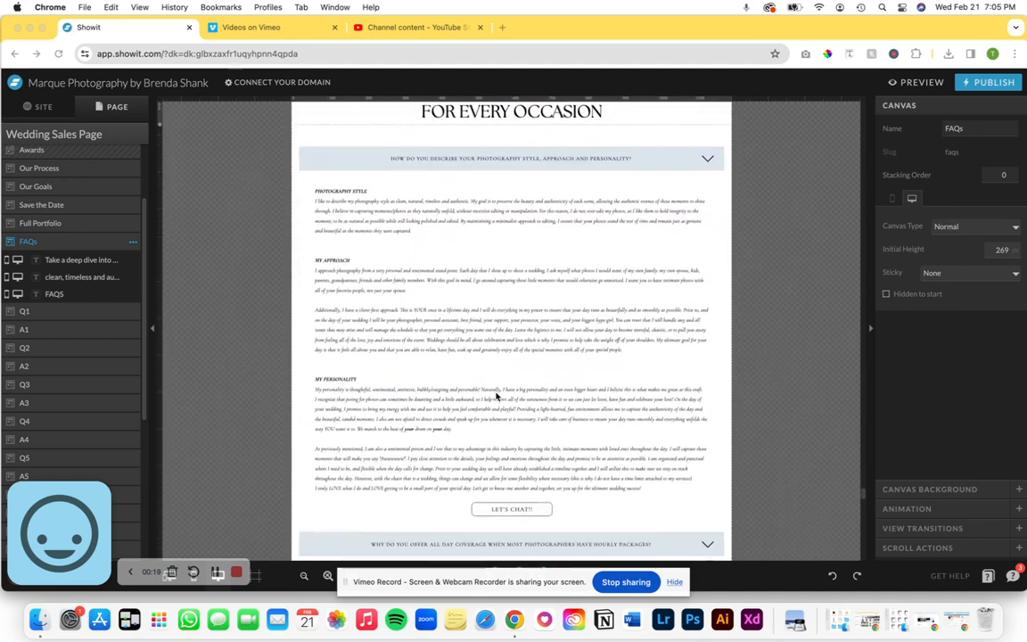
{"action": "scroll", "coordinate": [497, 396], "scroll_direction": "up", "scroll_amount": 1}
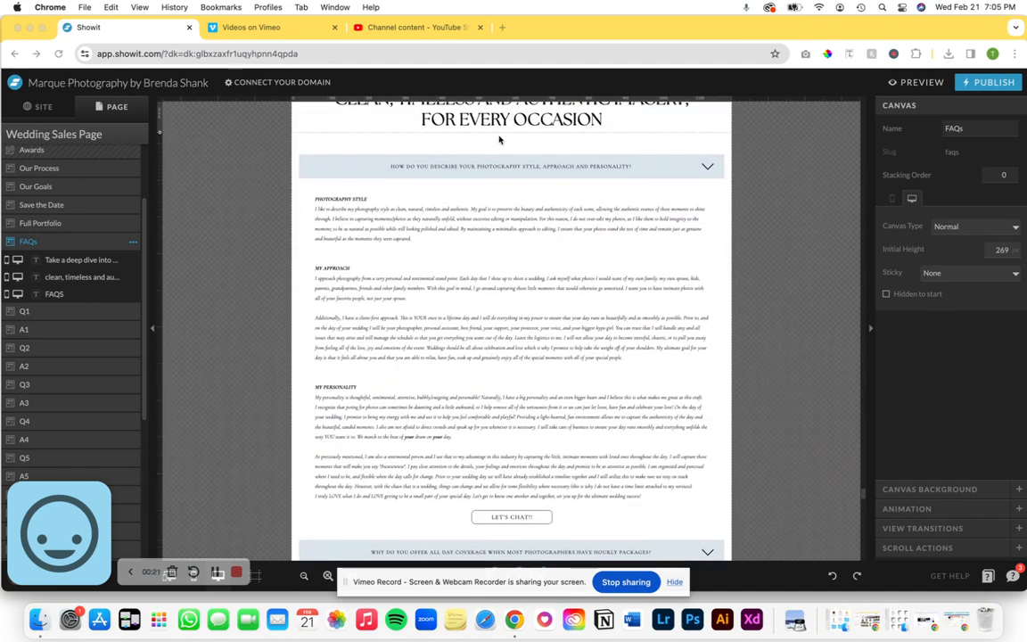
{"action": "scroll", "coordinate": [377, 223], "scroll_direction": "up", "scroll_amount": 2}
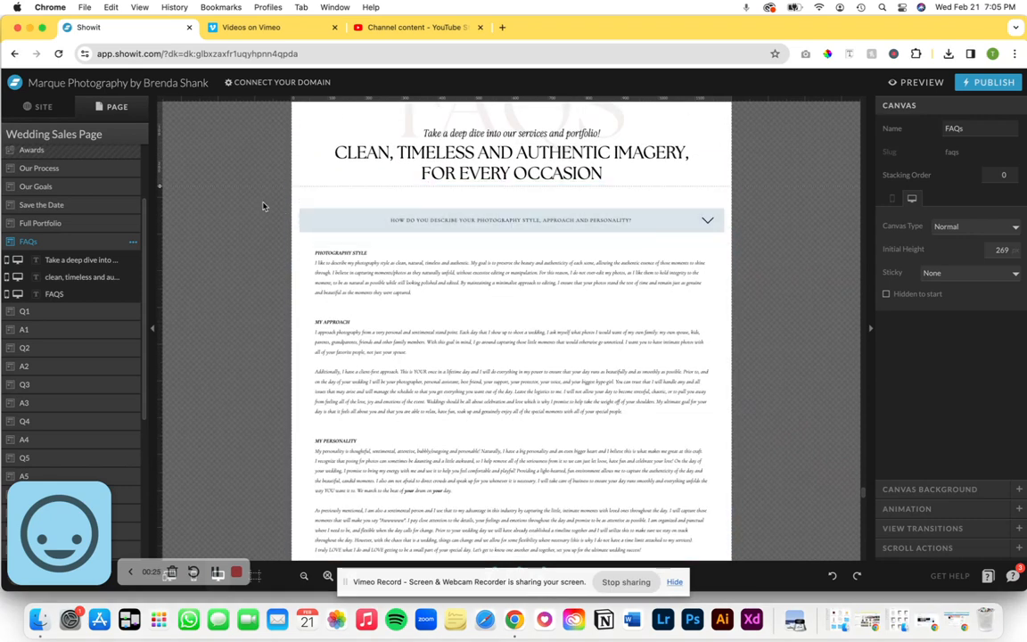
Inspect how the FAQ section alternates separate question and answer canvases by selecting Q1, A1, Q2, A2 and Q4.
{"action": "left_click", "coordinate": [359, 214]}
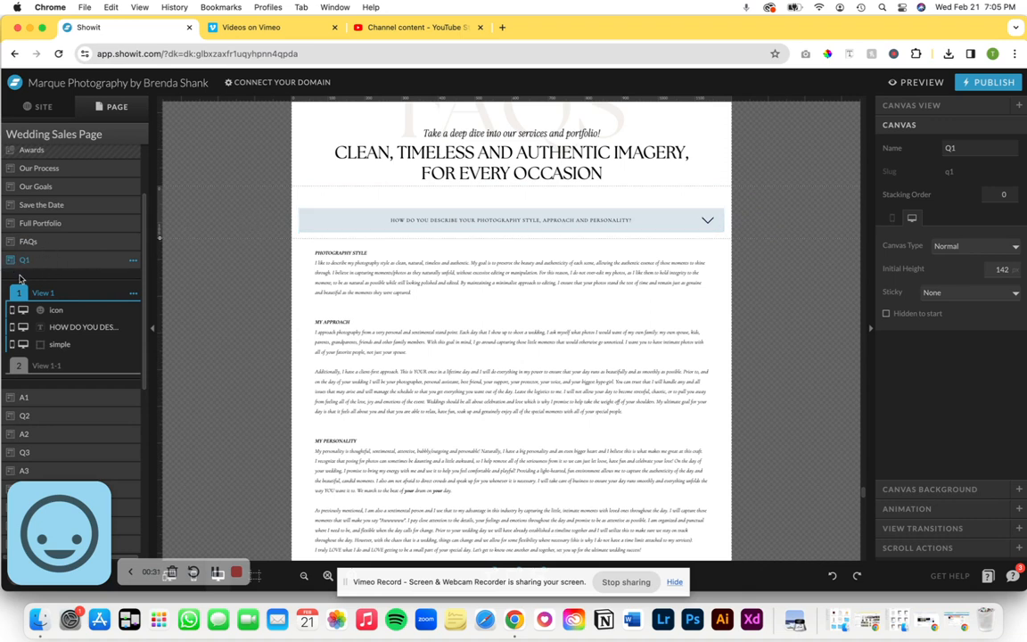
{"action": "left_click", "coordinate": [517, 407]}
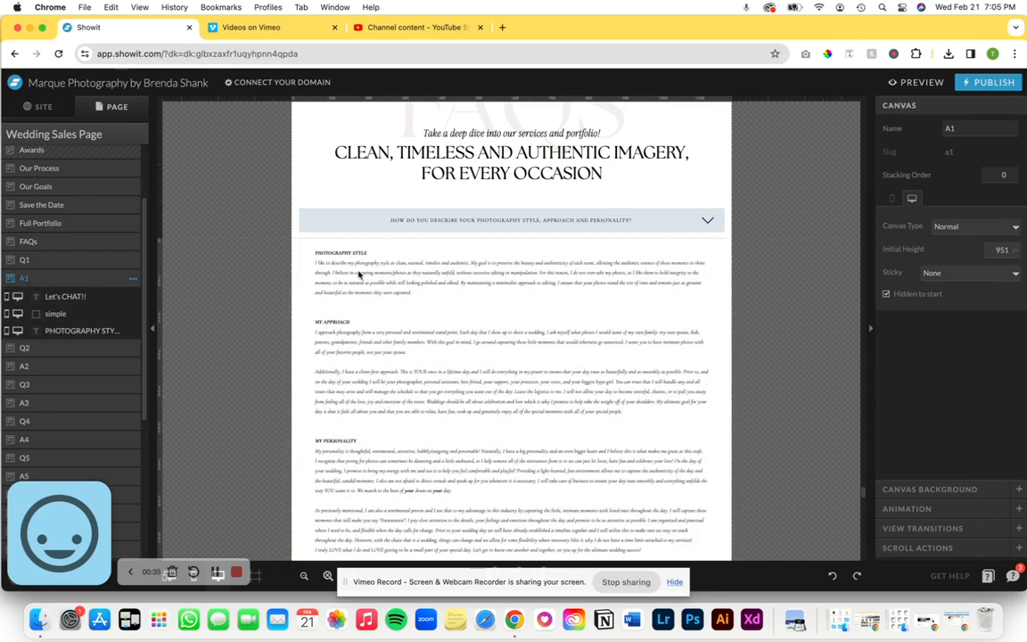
{"action": "scroll", "coordinate": [401, 388], "scroll_direction": "down", "scroll_amount": 6}
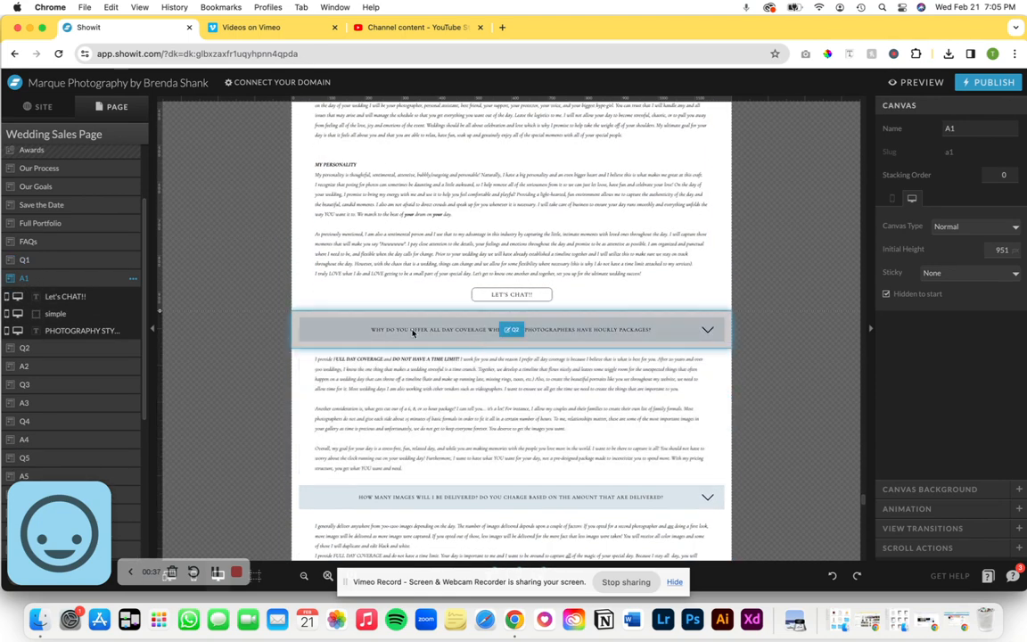
{"action": "left_click", "coordinate": [393, 329]}
{"action": "left_click", "coordinate": [462, 357]}
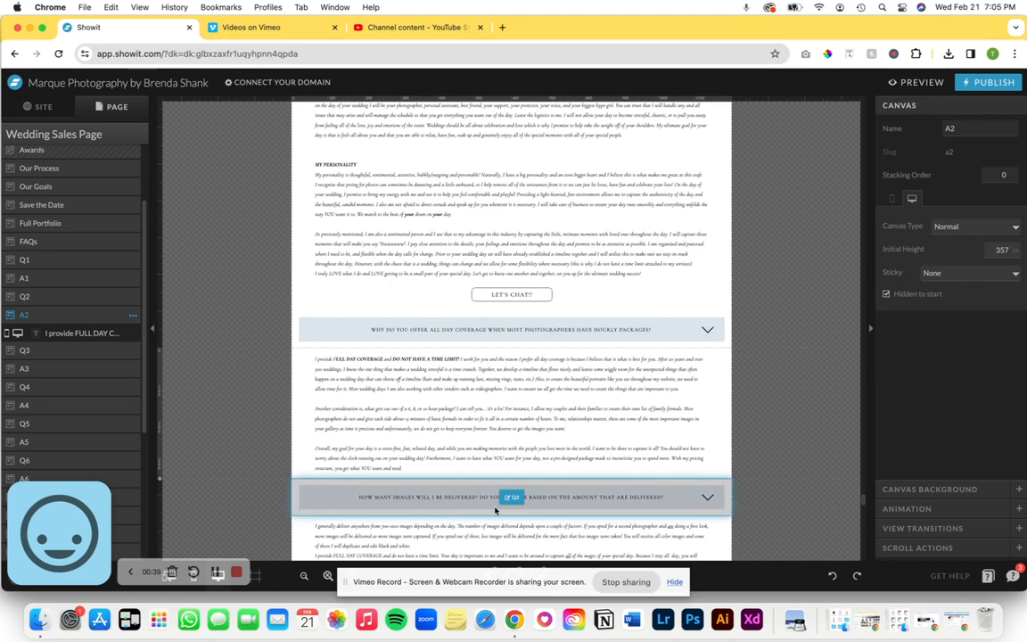
{"action": "scroll", "coordinate": [510, 402], "scroll_direction": "down", "scroll_amount": 5}
{"action": "left_click", "coordinate": [509, 388]}
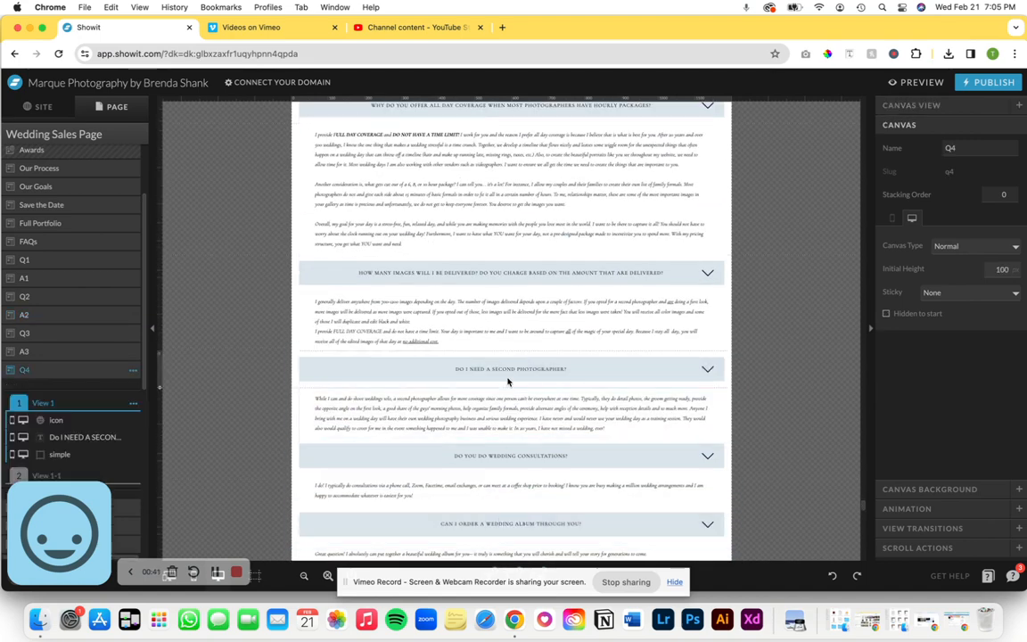
{"action": "scroll", "coordinate": [522, 339], "scroll_direction": "up", "scroll_amount": 10}
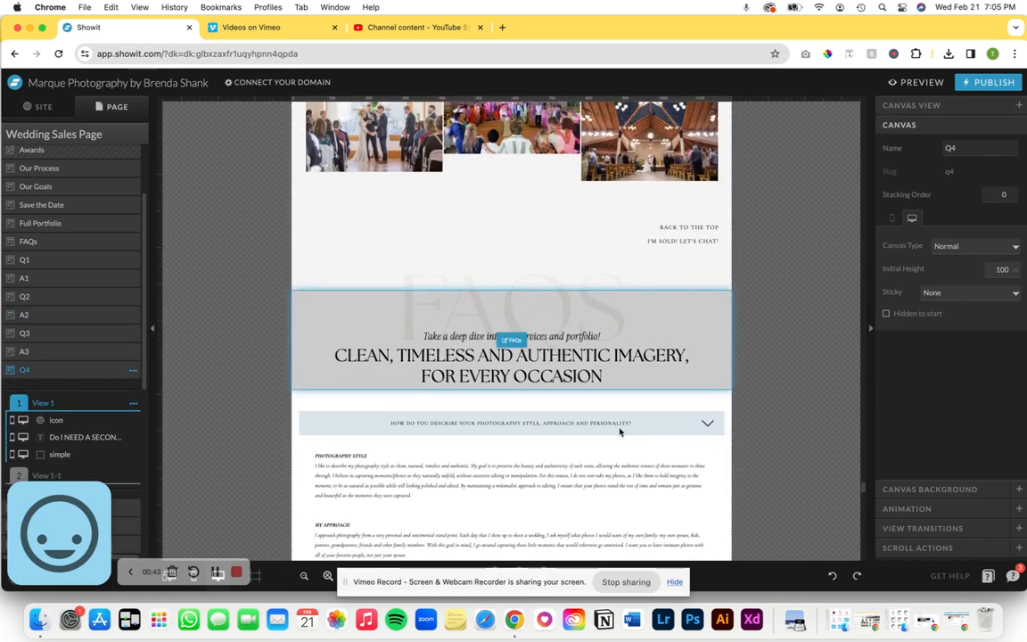
{"action": "scroll", "coordinate": [619, 428], "scroll_direction": "down", "scroll_amount": 3}
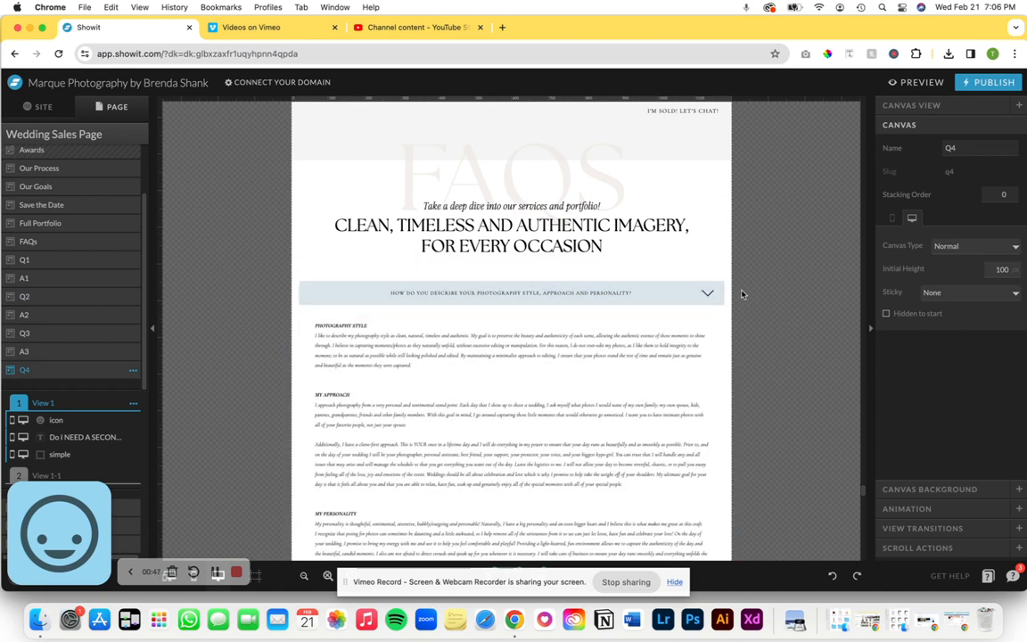
Inspect the click actions of the arrow icon in View 1 of canvas Q1 and show that view's Duplicate option.
{"action": "left_click", "coordinate": [33, 260]}
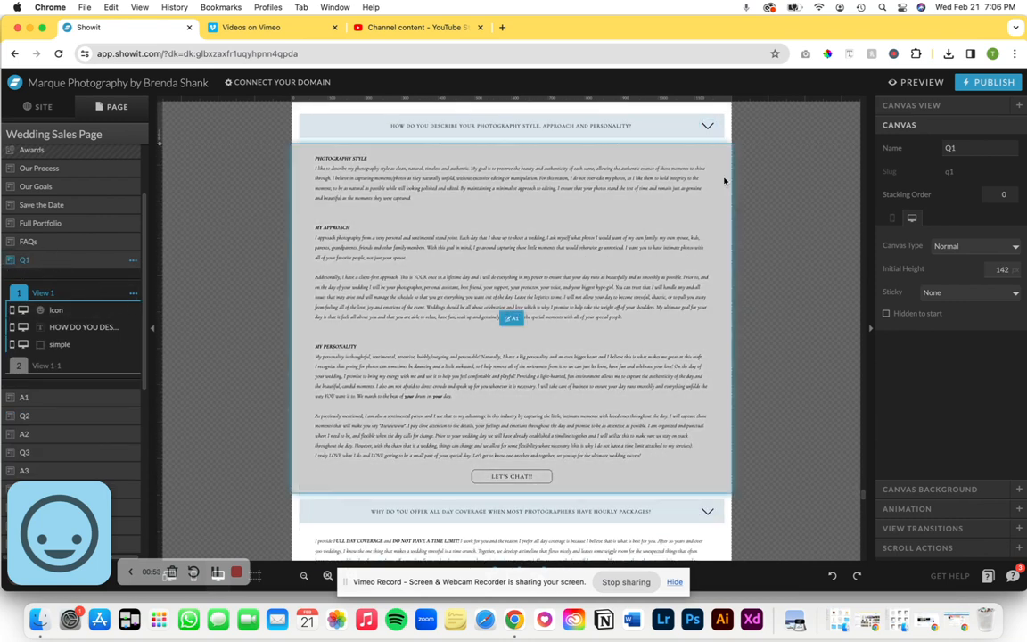
{"action": "left_click", "coordinate": [709, 127]}
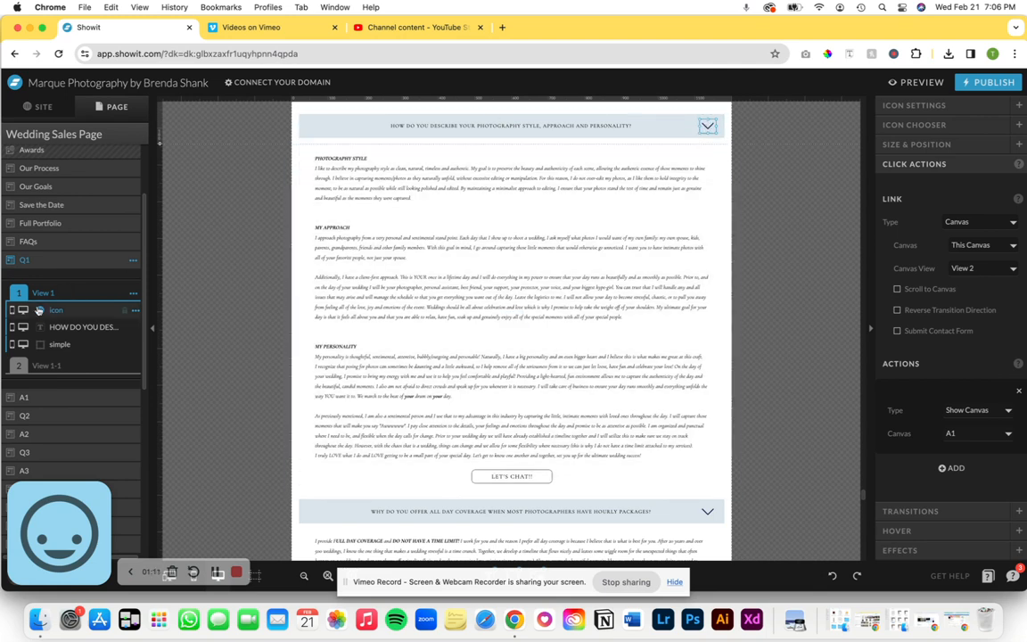
{"action": "left_click", "coordinate": [134, 297]}
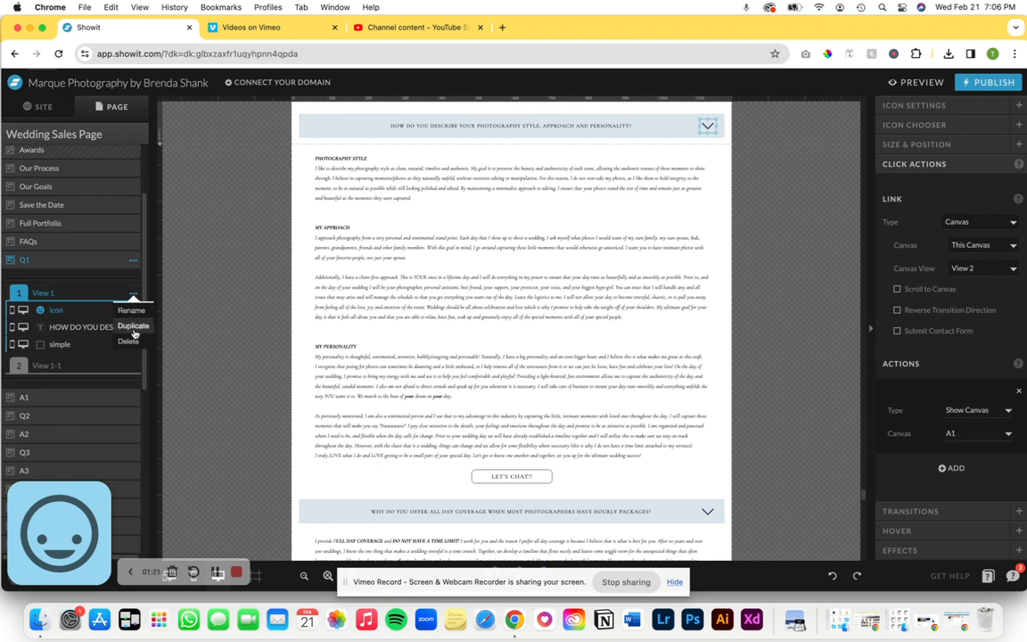
Inspect the arrow icon in View 1-1 of canvas Q1, checking its click actions, icon settings, size and rotation.
{"action": "left_click", "coordinate": [65, 368]}
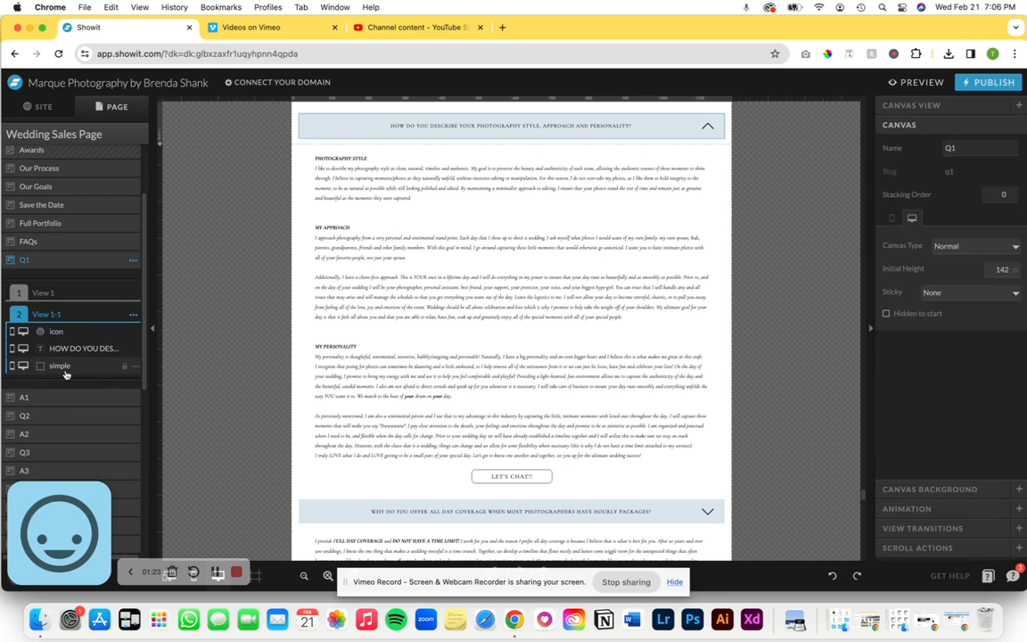
{"action": "left_click", "coordinate": [706, 126]}
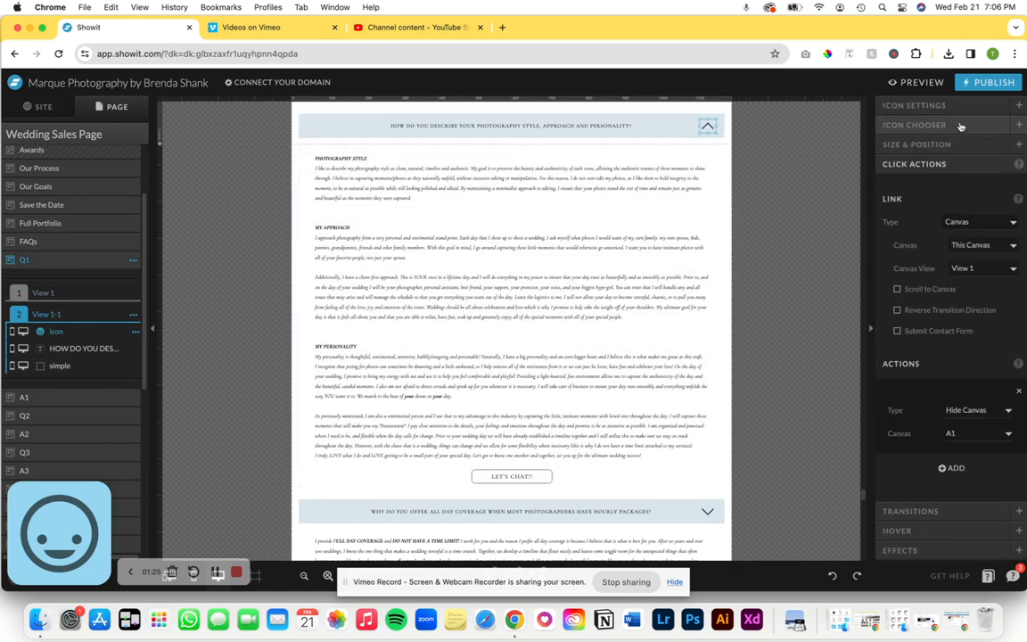
{"action": "left_click", "coordinate": [919, 106]}
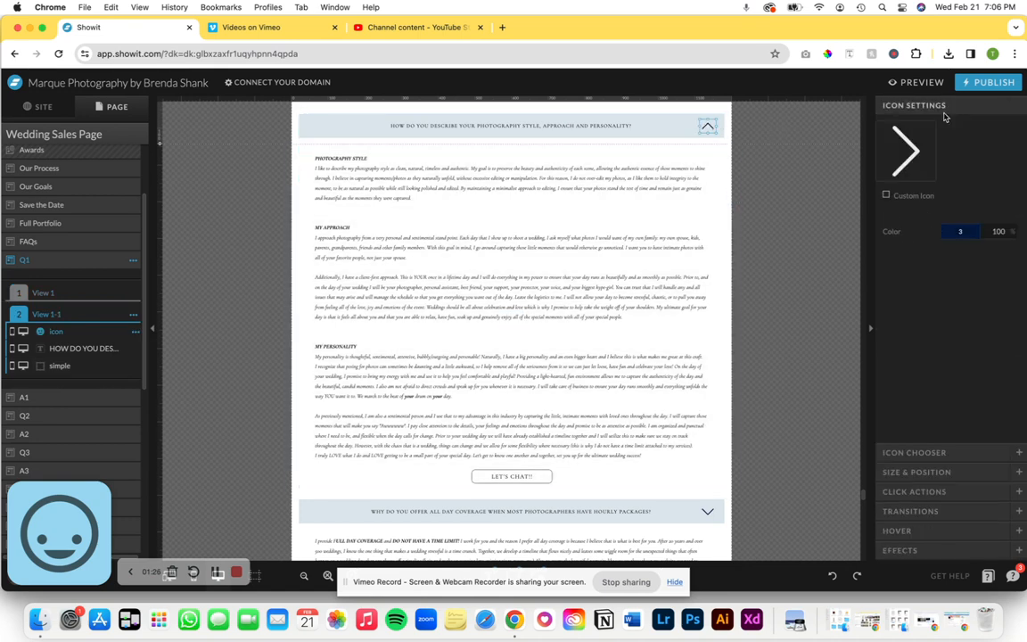
{"action": "left_click", "coordinate": [899, 474]}
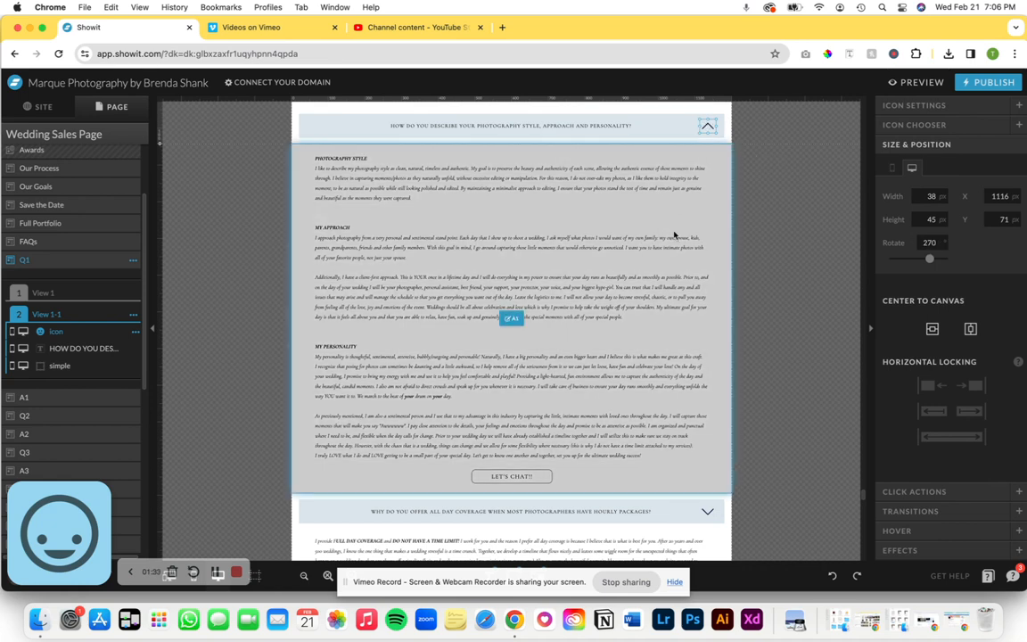
Return to View 1 of canvas Q1 and check the arrow icon's rotation and click actions.
{"action": "left_click", "coordinate": [73, 264]}
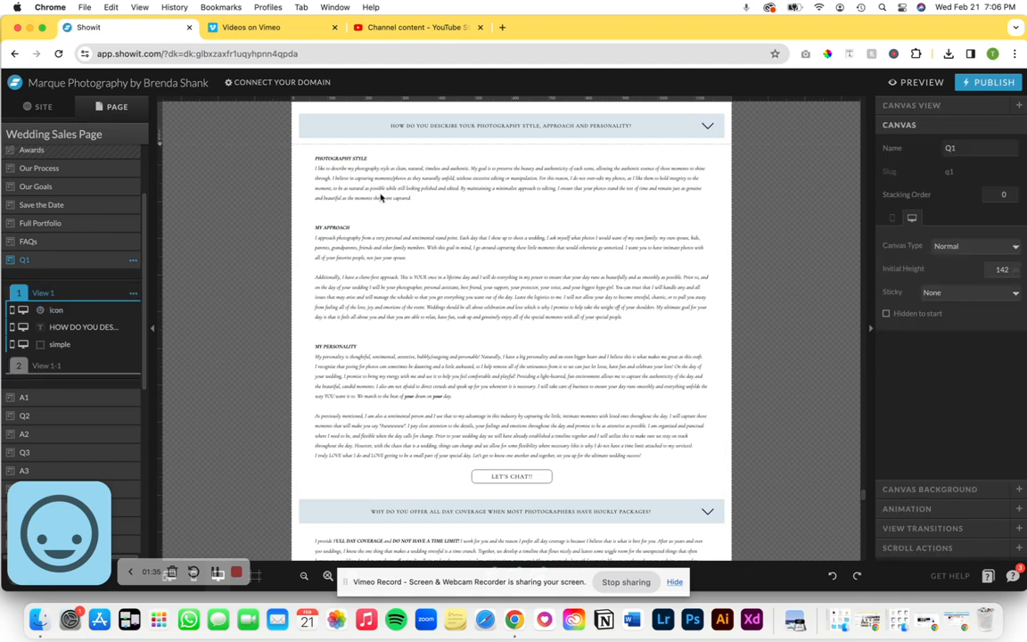
{"action": "scroll", "coordinate": [758, 256], "scroll_direction": "up", "scroll_amount": 3}
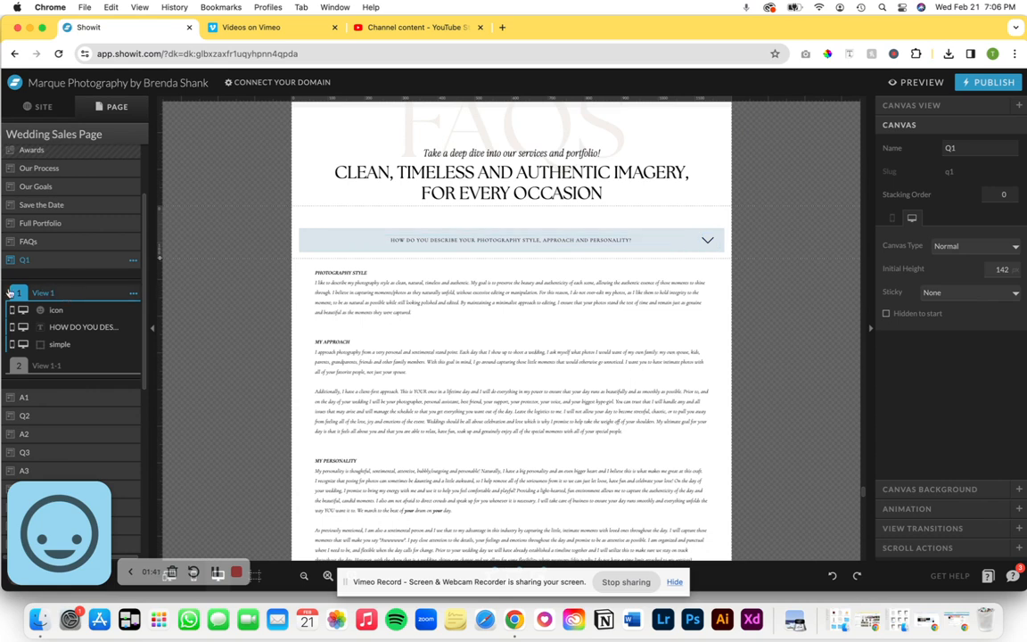
{"action": "left_click", "coordinate": [707, 241]}
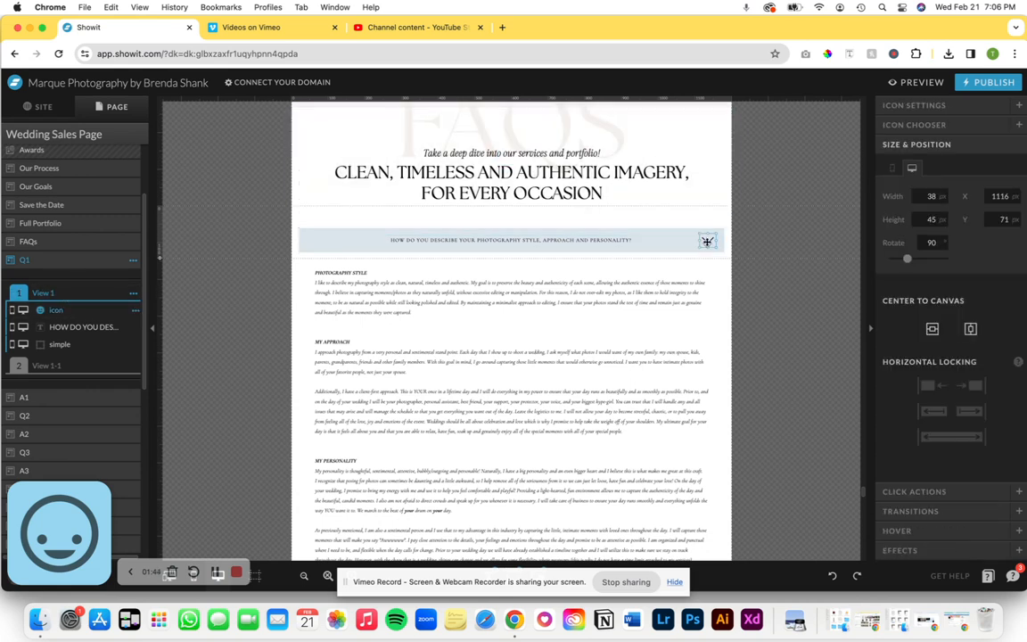
{"action": "left_click", "coordinate": [921, 493]}
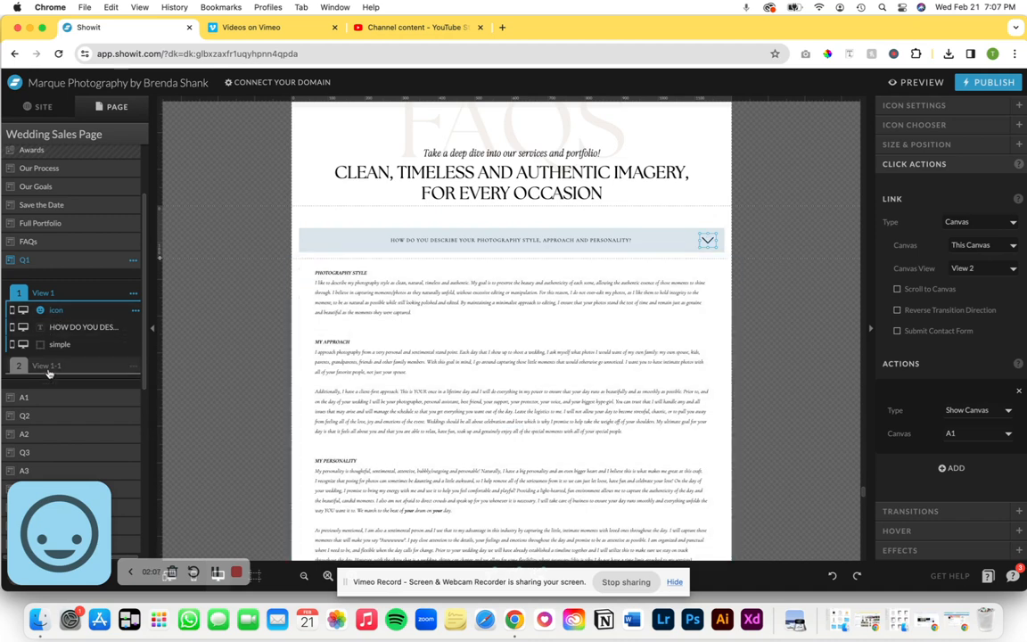
Switch between View 1 and View 1-1 of canvas Q1 to compare the click actions of their arrow icons.
{"action": "left_click", "coordinate": [49, 368]}
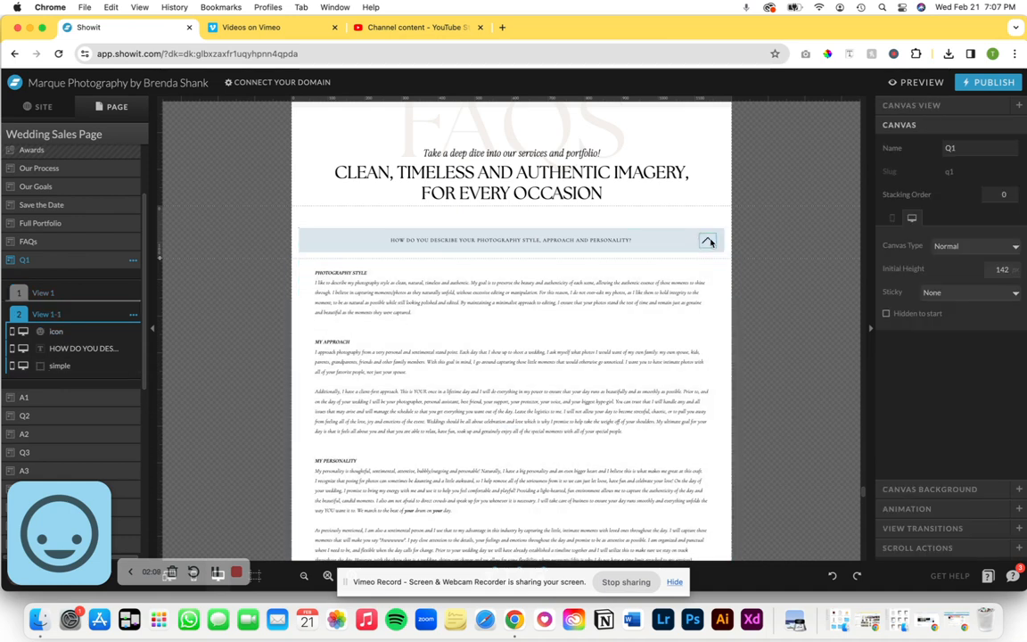
{"action": "left_click", "coordinate": [53, 294]}
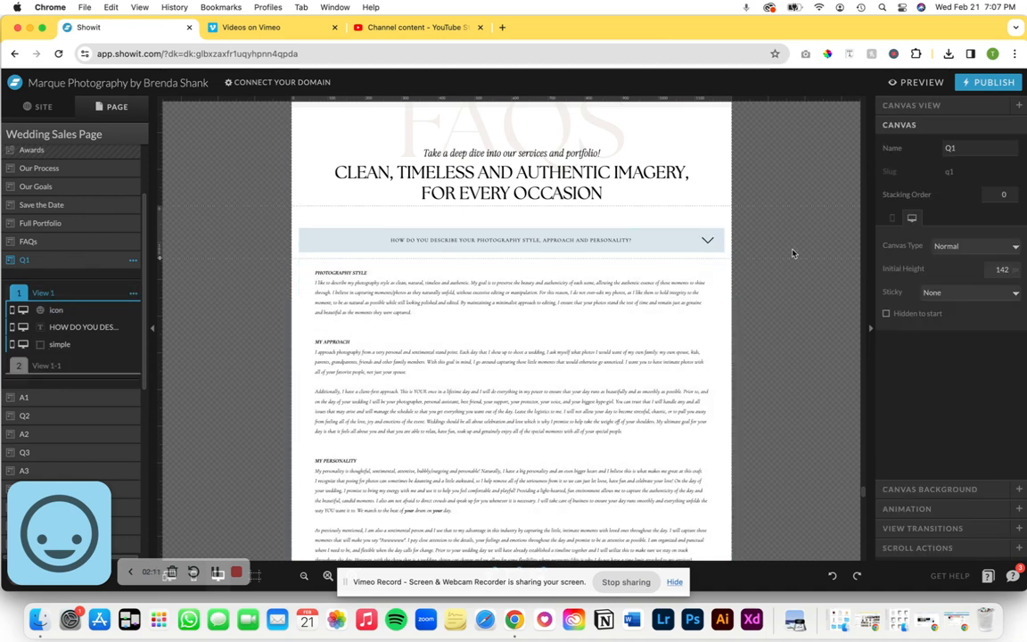
{"action": "left_click", "coordinate": [707, 240]}
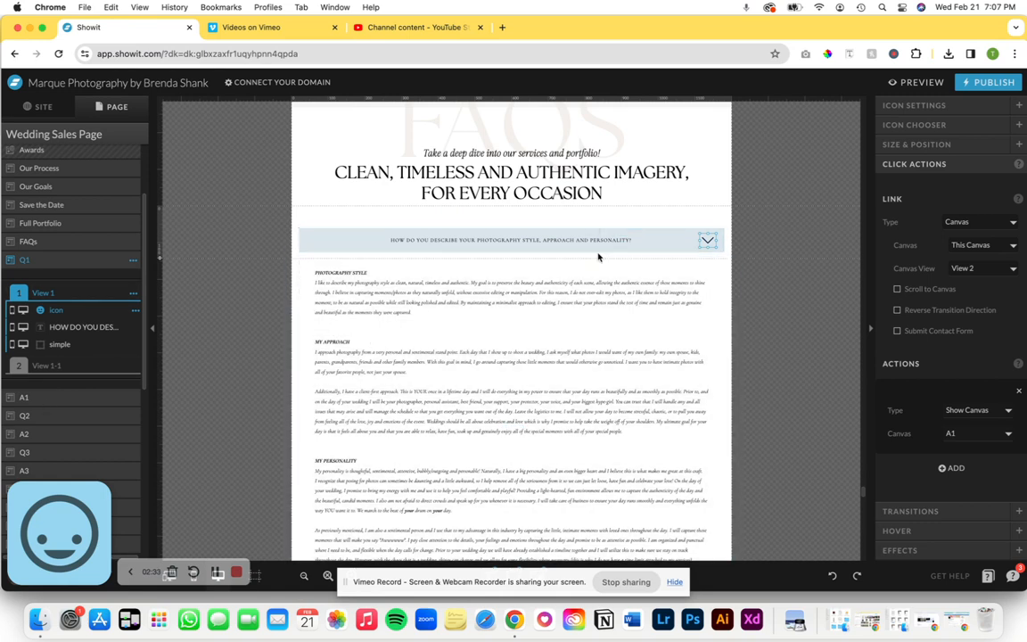
{"action": "left_click", "coordinate": [26, 366]}
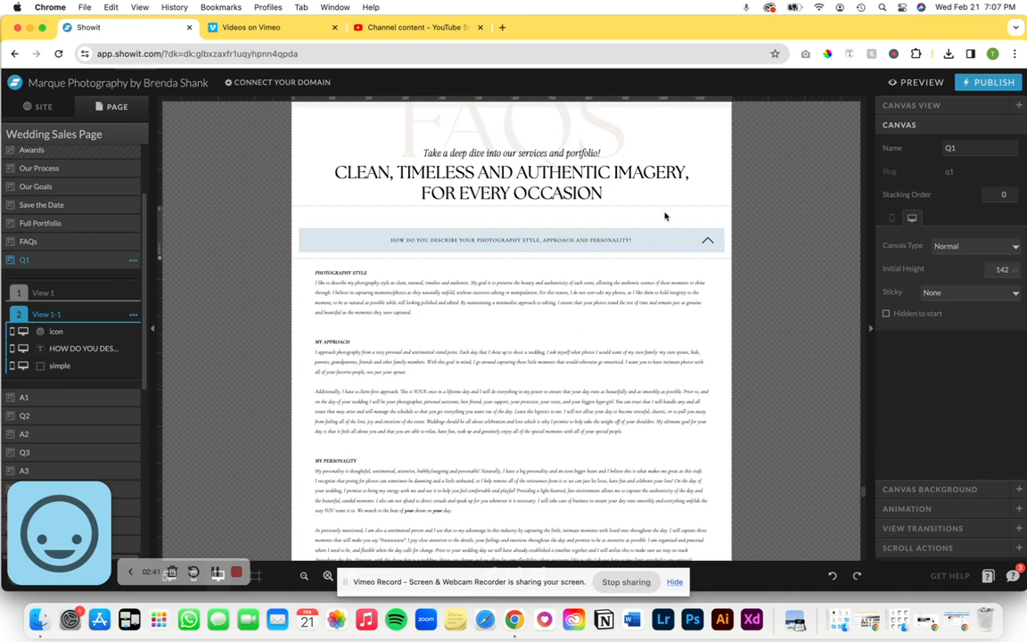
{"action": "left_click", "coordinate": [708, 242]}
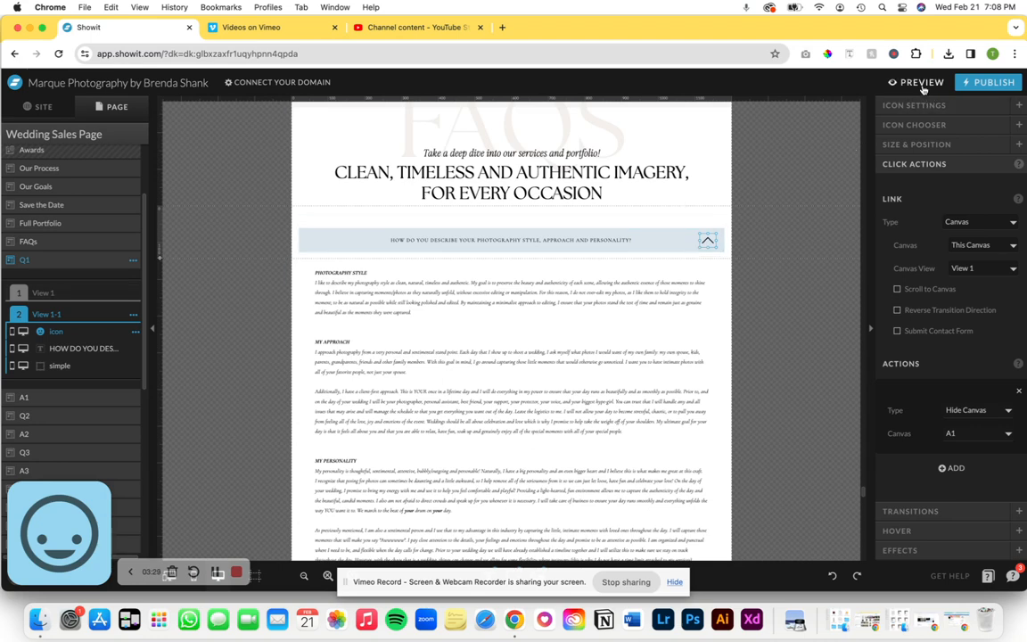
Preview the Wedding Sales Page and go to its FAQ section through the FAQs quick link.
{"action": "left_click", "coordinate": [921, 83]}
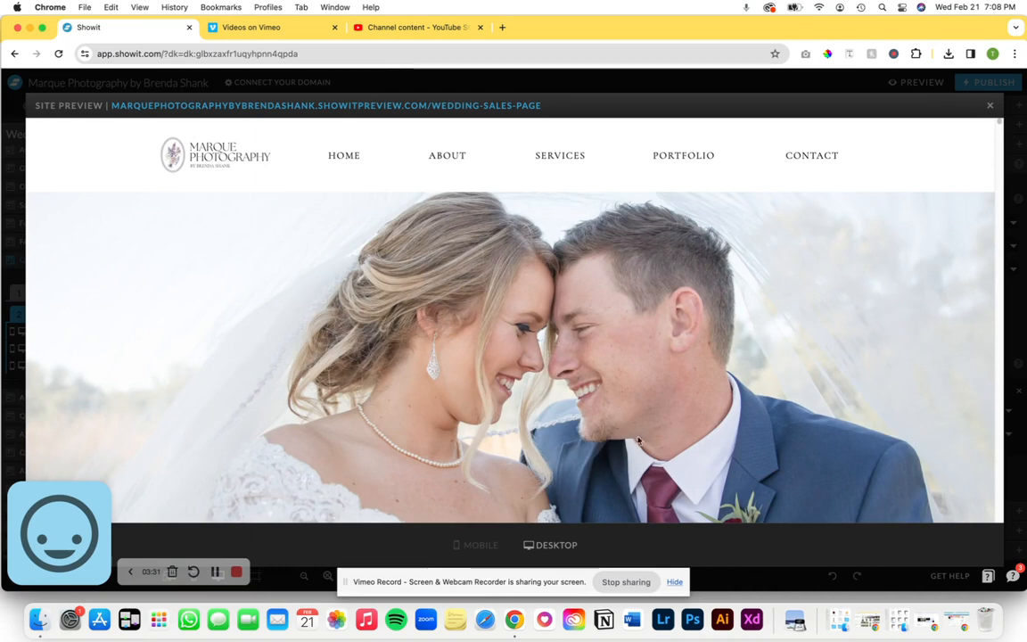
{"action": "scroll", "coordinate": [778, 394], "scroll_direction": "down", "scroll_amount": 10}
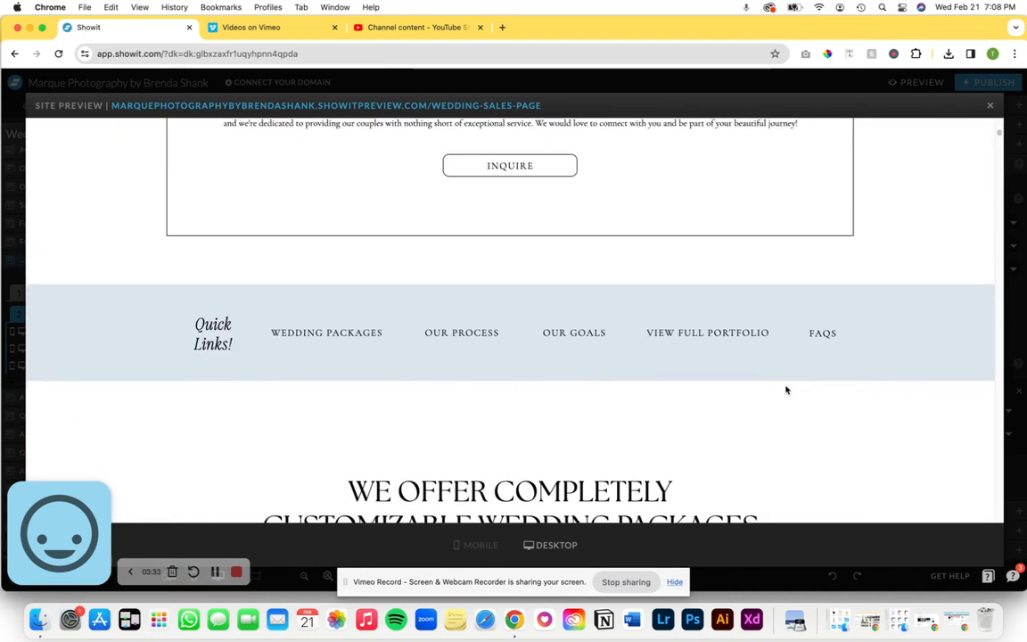
{"action": "left_click", "coordinate": [818, 333]}
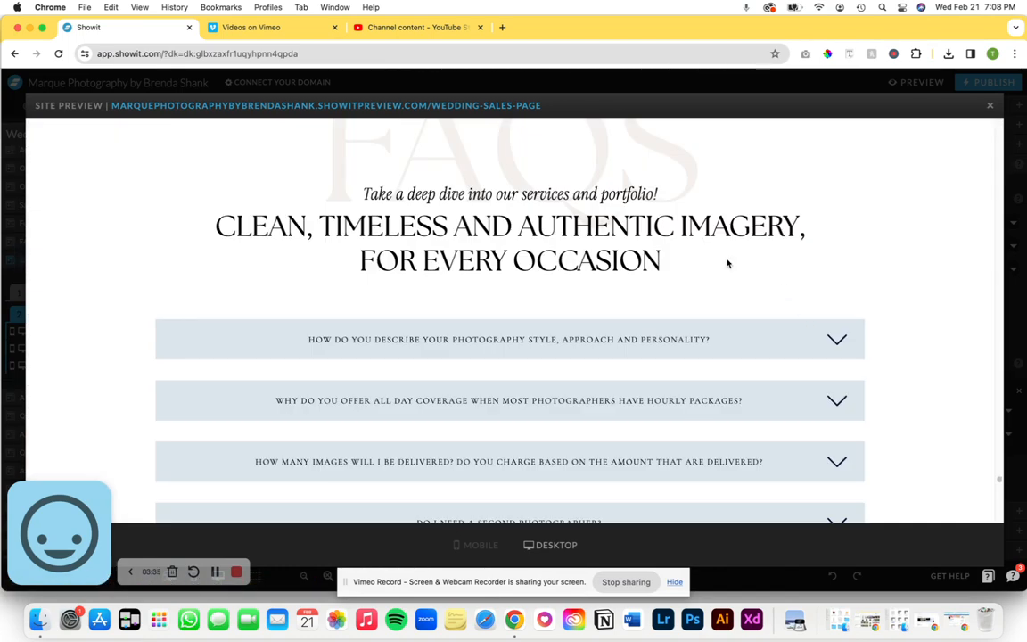
{"action": "scroll", "coordinate": [727, 263], "scroll_direction": "down", "scroll_amount": 5}
{"action": "scroll", "coordinate": [728, 263], "scroll_direction": "up", "scroll_amount": 5}
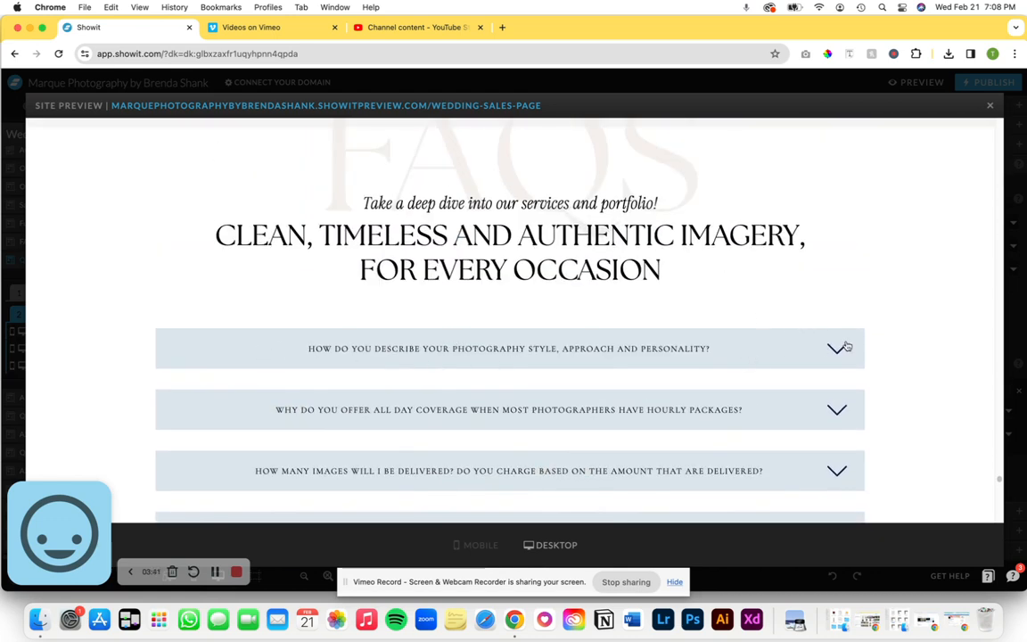
{"action": "scroll", "coordinate": [846, 347], "scroll_direction": "down", "scroll_amount": 1}
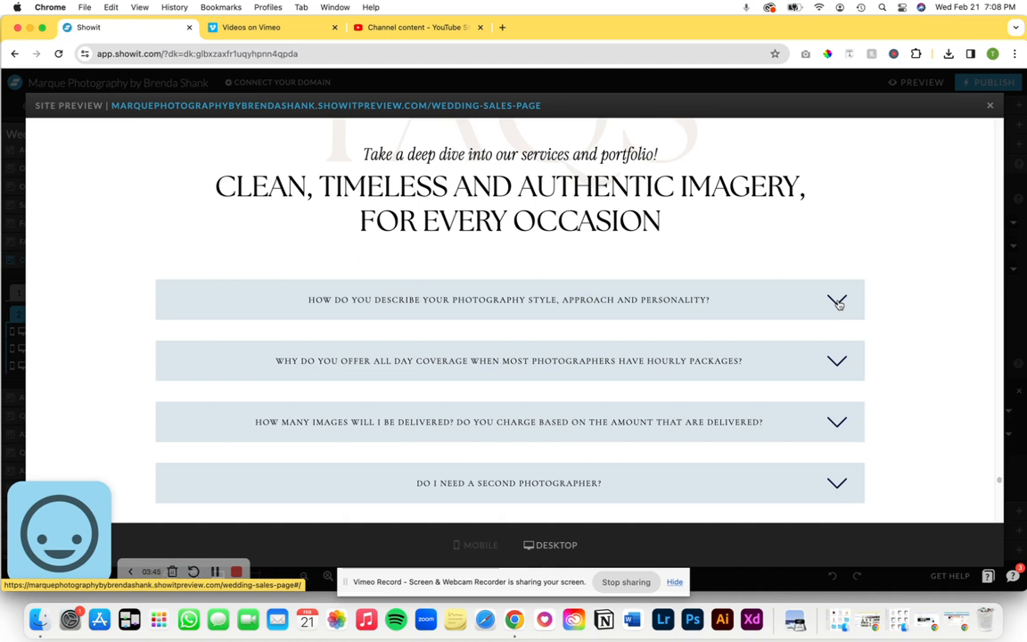
Test the first FAQ question's arrow by expanding and collapsing its answer repeatedly, and close the site preview.
{"action": "left_click", "coordinate": [838, 304]}
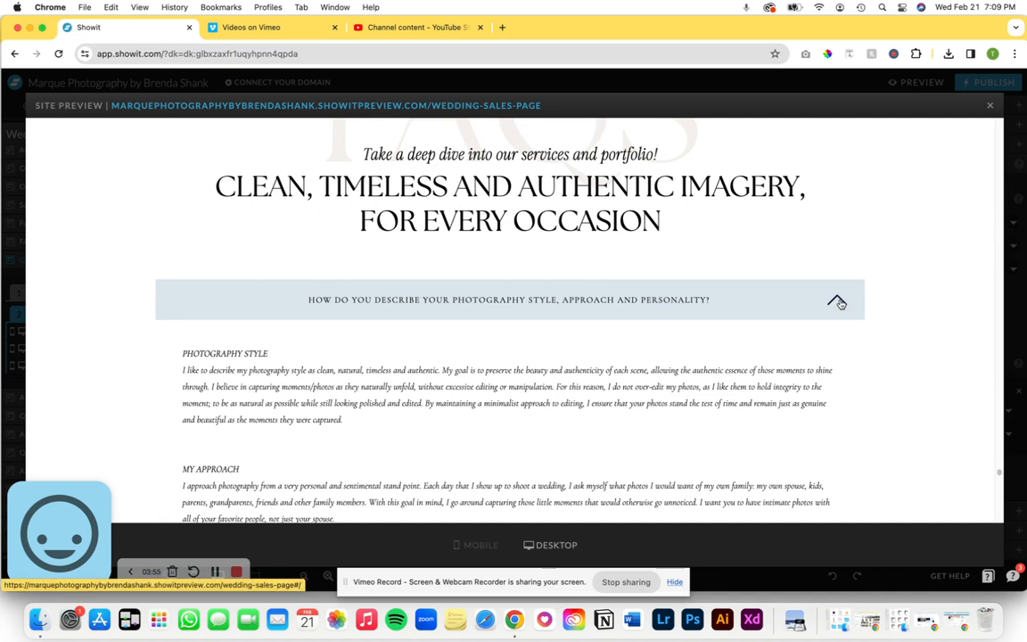
{"action": "left_click", "coordinate": [837, 302]}
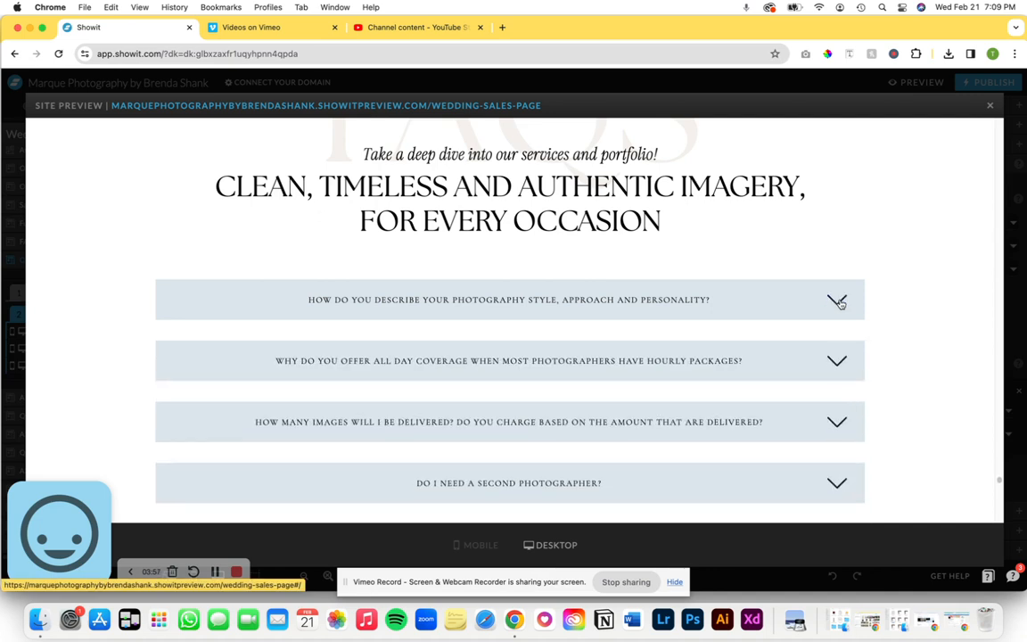
{"action": "left_click", "coordinate": [837, 301]}
{"action": "left_click", "coordinate": [837, 302]}
{"action": "left_click", "coordinate": [838, 302]}
{"action": "left_click", "coordinate": [837, 301]}
{"action": "left_click", "coordinate": [837, 302]}
{"action": "left_click", "coordinate": [838, 301]}
{"action": "left_click", "coordinate": [837, 301]}
{"action": "left_click", "coordinate": [837, 302]}
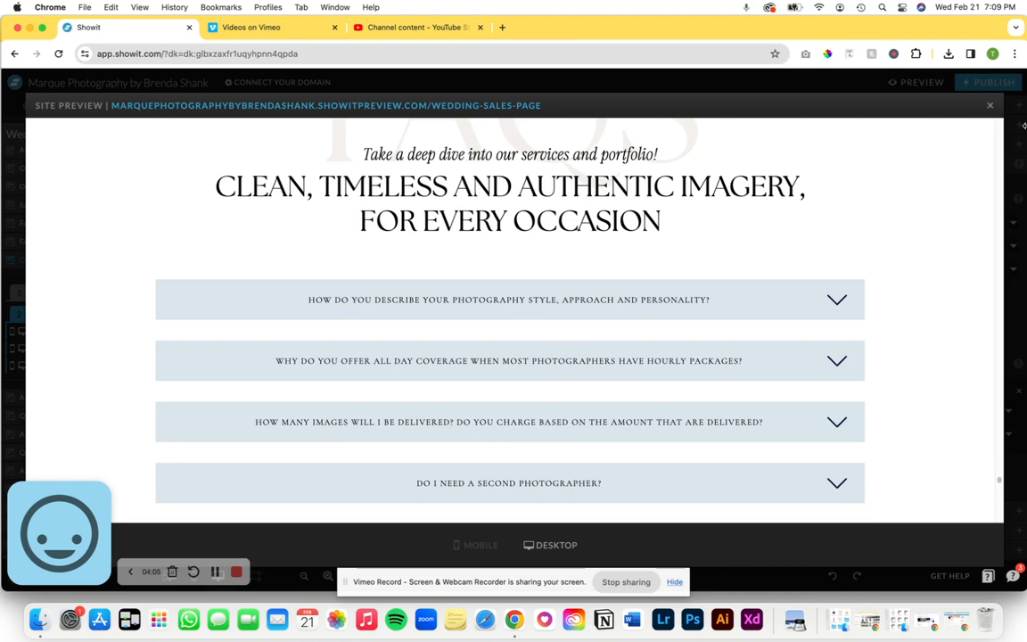
{"action": "left_click", "coordinate": [991, 107]}
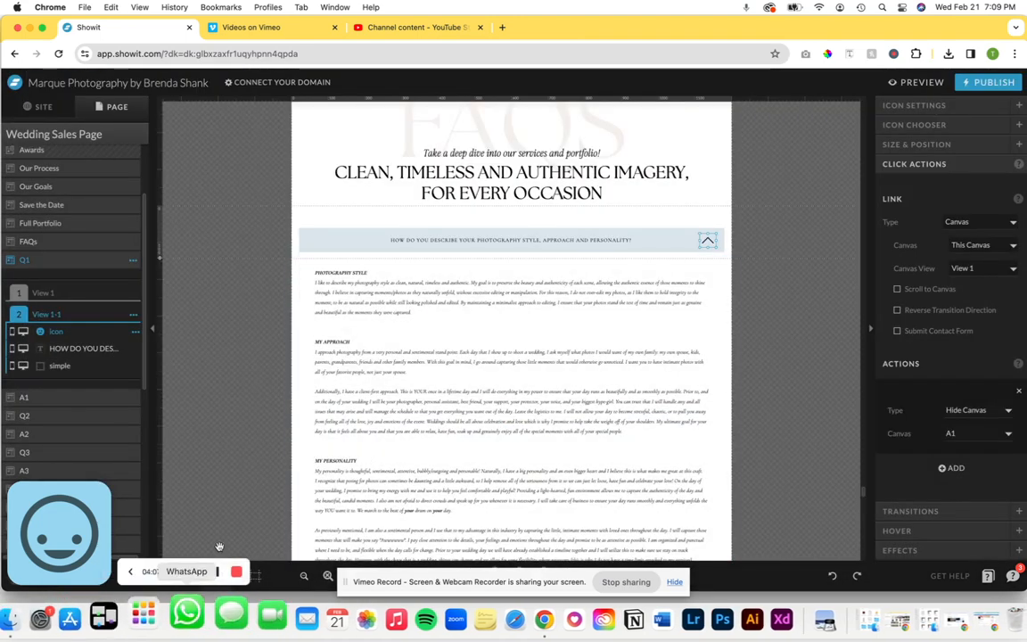